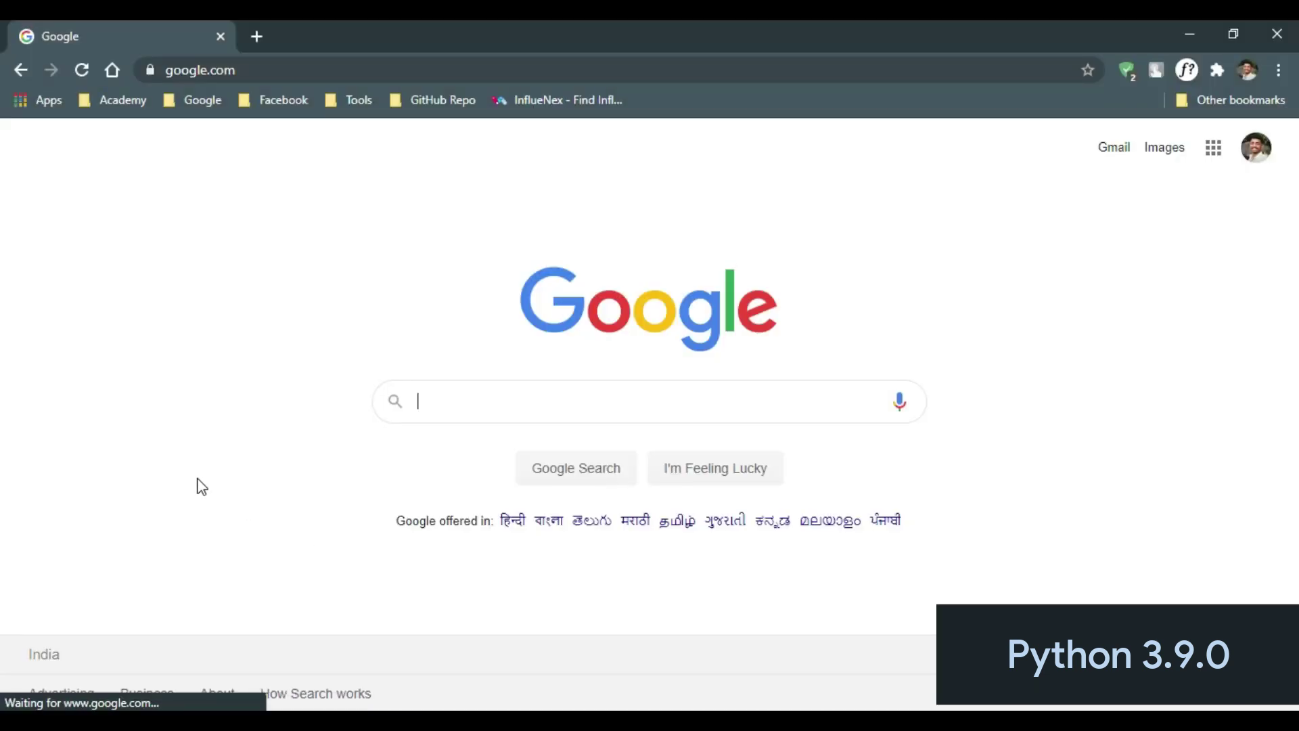
- Search Google for 'python'
{"action": "type", "text": "python"}
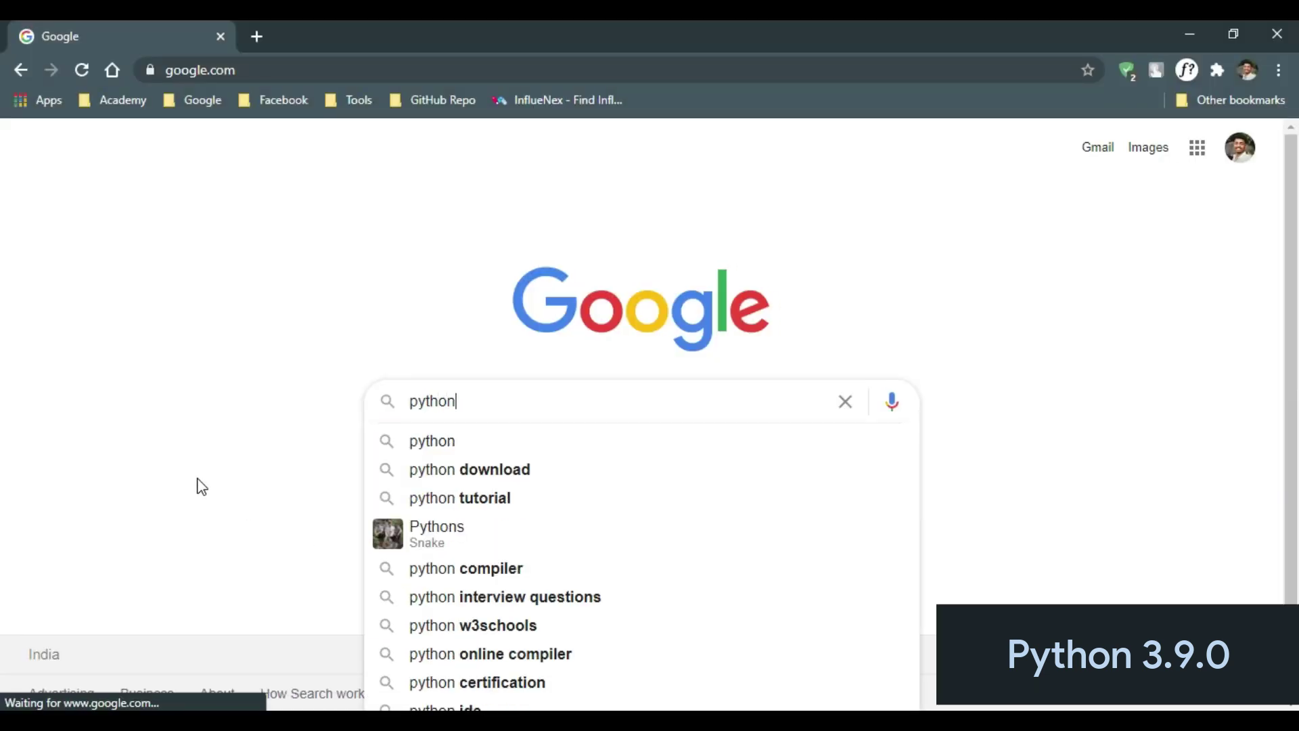
{"action": "key", "text": "Return"}
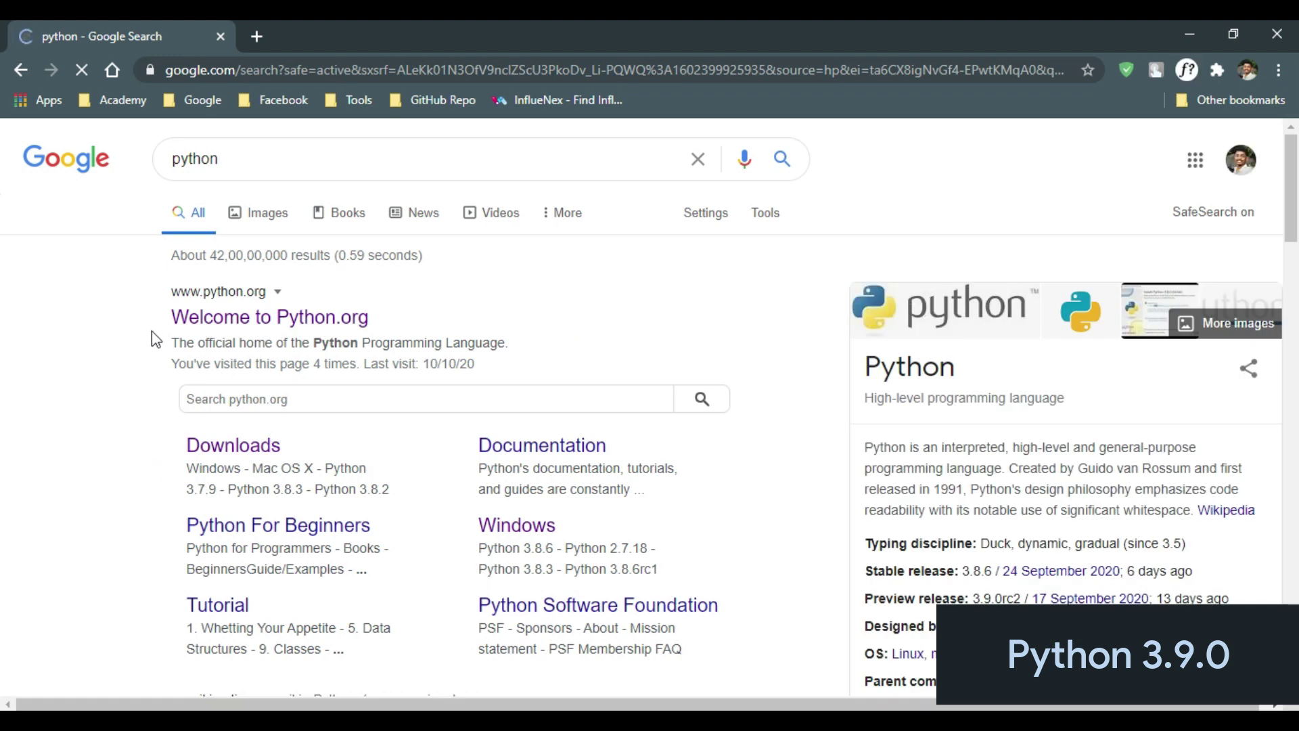
- Open Python.org and go to the Downloads > Windows releases page
{"action": "left_click", "coordinate": [262, 318]}
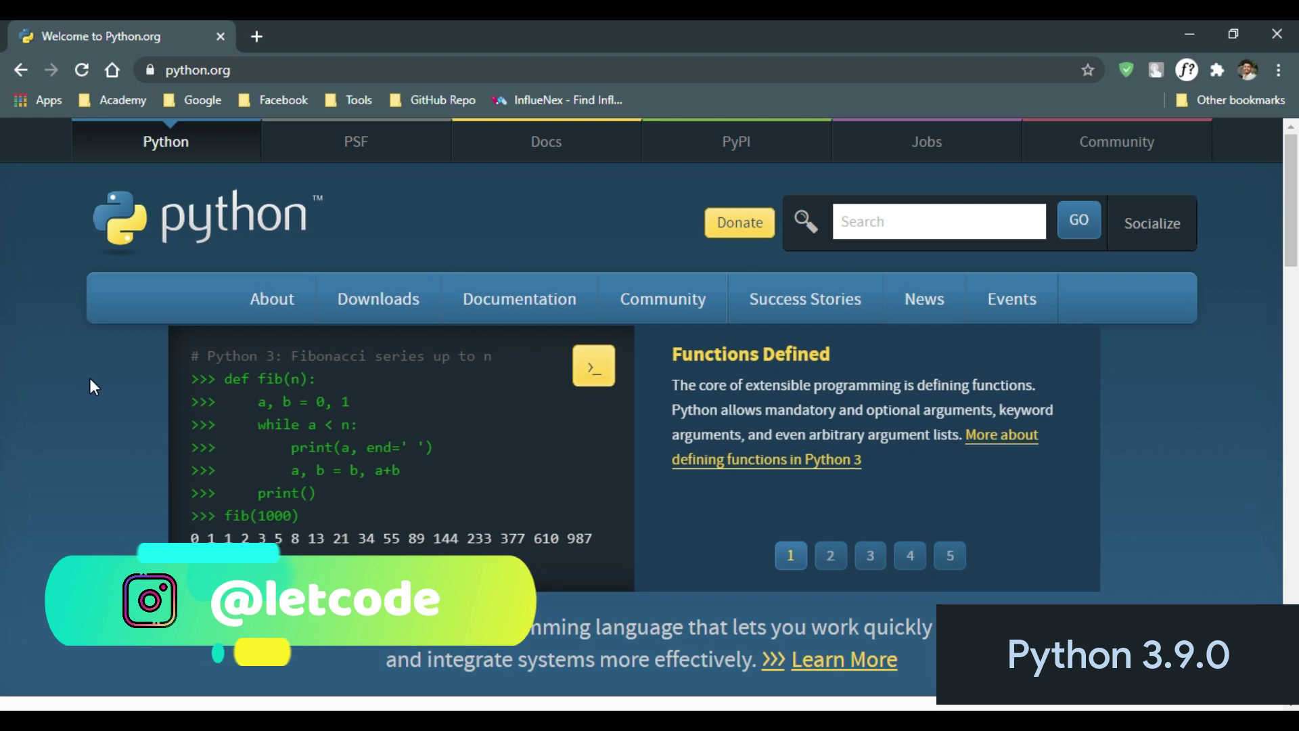
{"action": "mouse_move", "coordinate": [372, 310]}
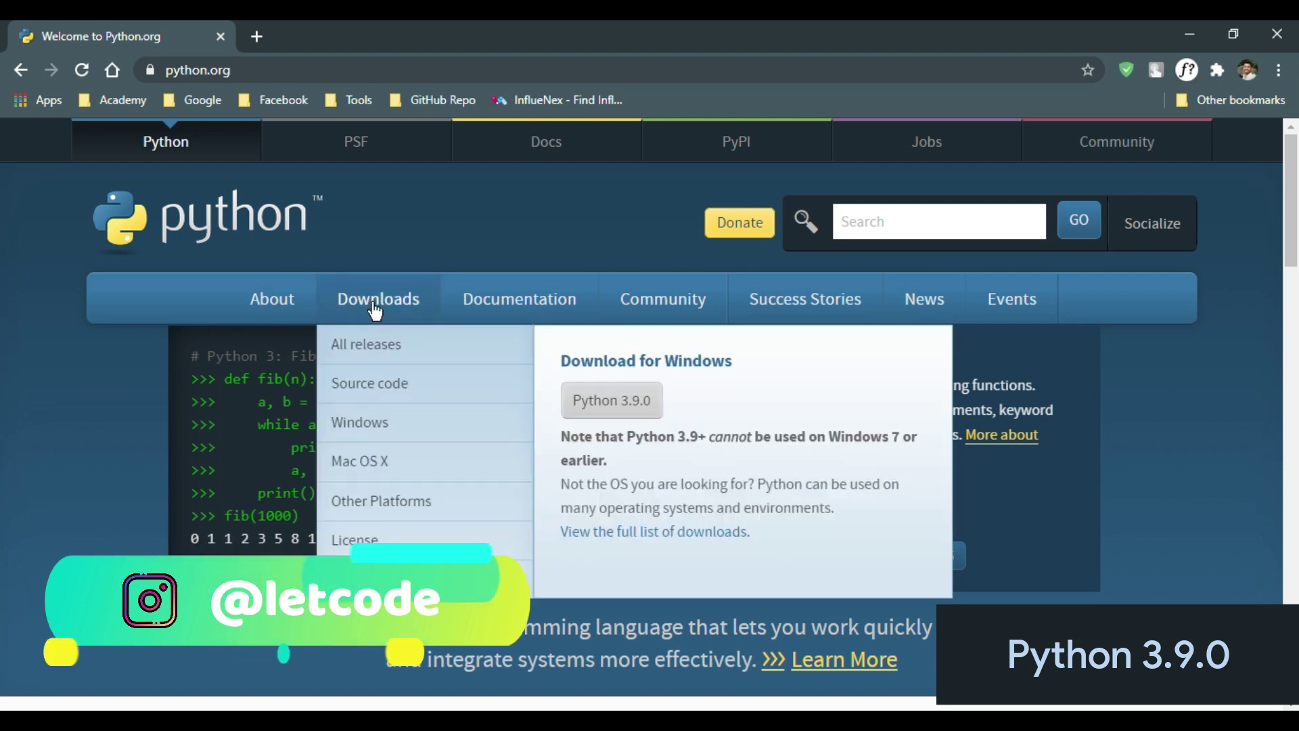
{"action": "left_click", "coordinate": [382, 423]}
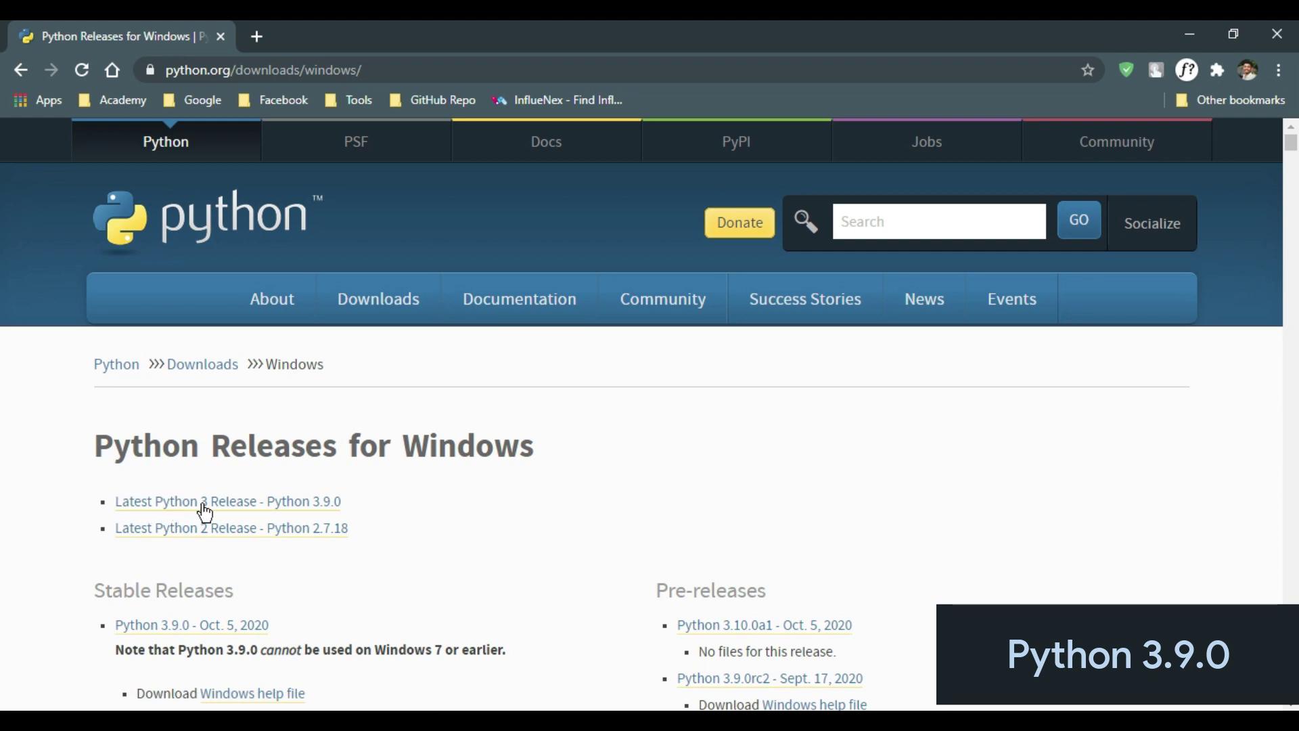
- Open the Python 3.9.0 release page and scroll down to its Files table
{"action": "left_click", "coordinate": [228, 504]}
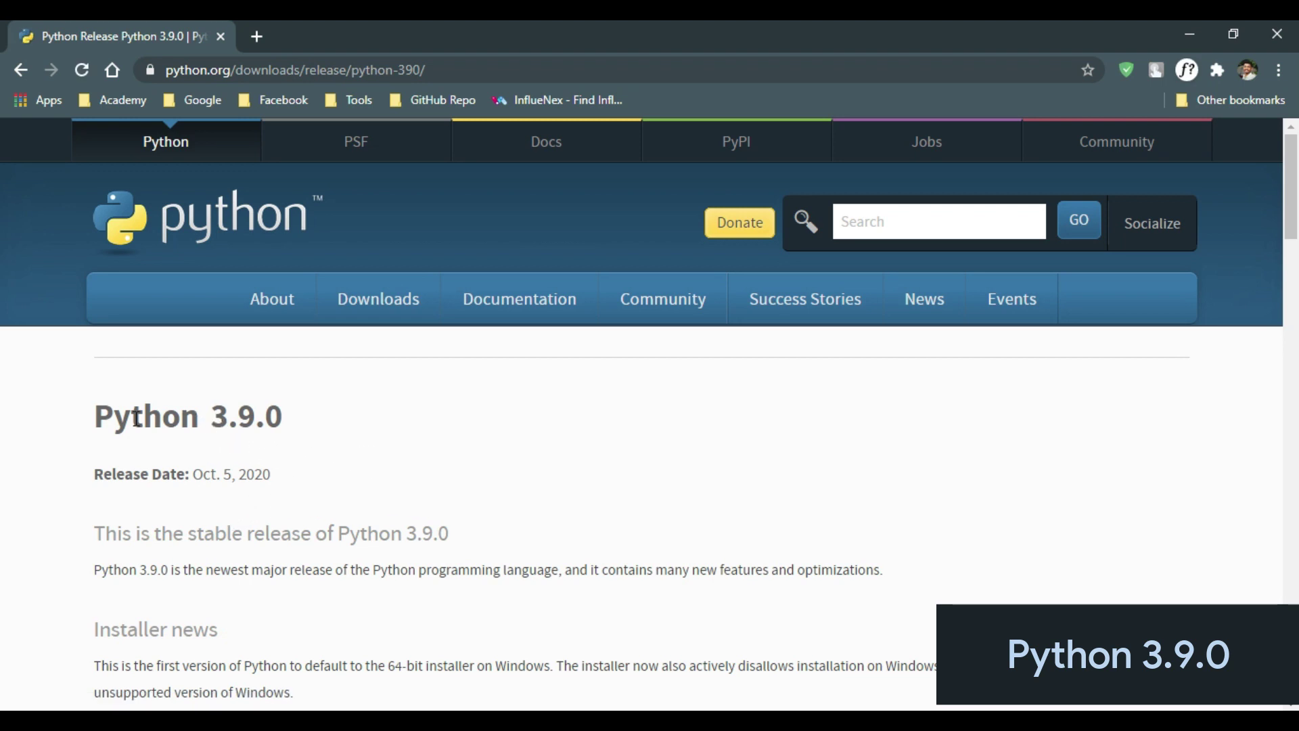
{"action": "left_click_drag", "start_coordinate": [98, 418], "coordinate": [300, 425]}
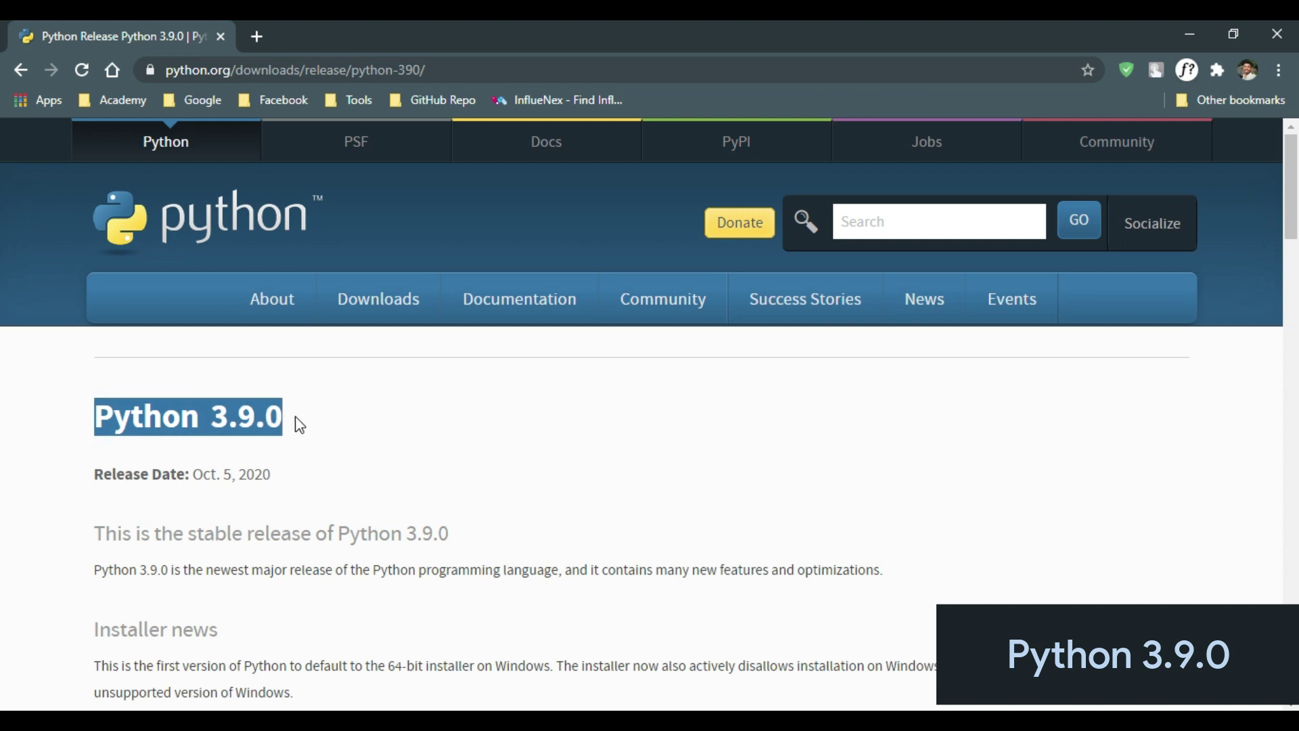
{"action": "left_click", "coordinate": [296, 418]}
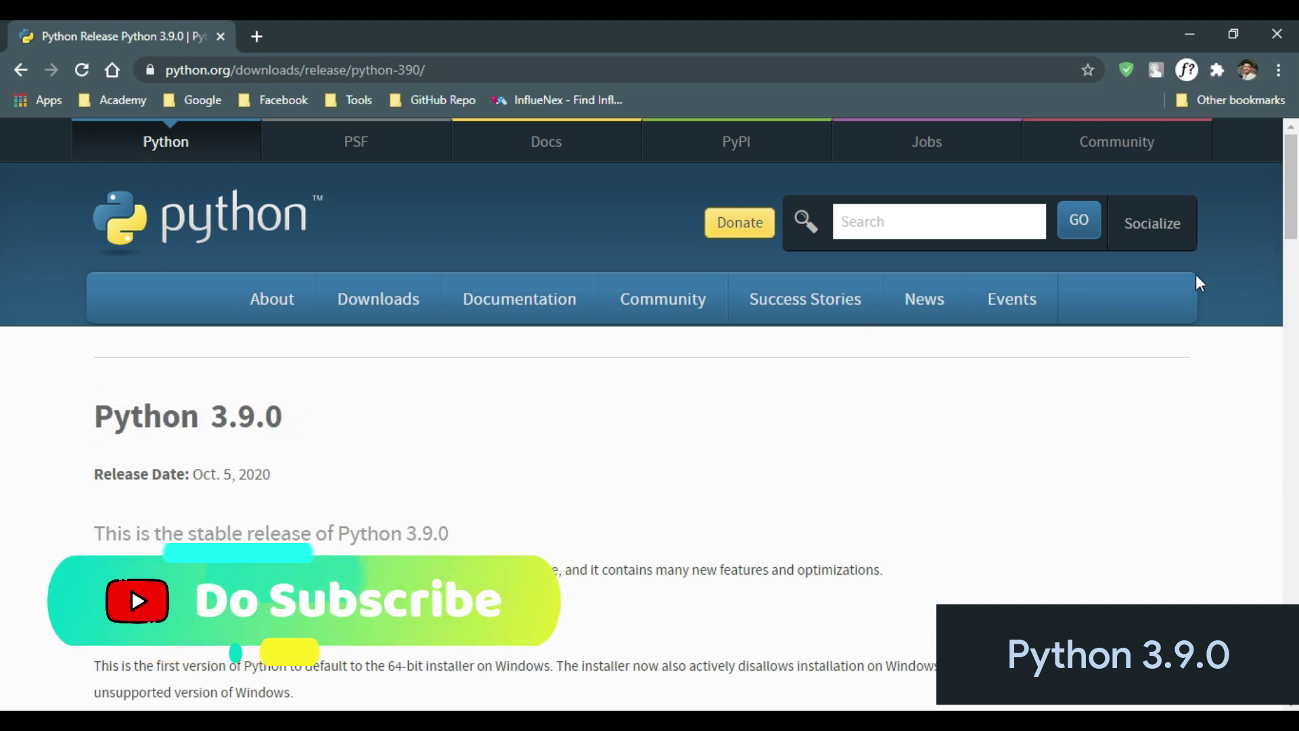
{"action": "scroll", "coordinate": [3, 227], "scroll_direction": "down", "scroll_amount": 1}
{"action": "scroll", "coordinate": [4, 227], "scroll_direction": "down", "scroll_amount": 20}
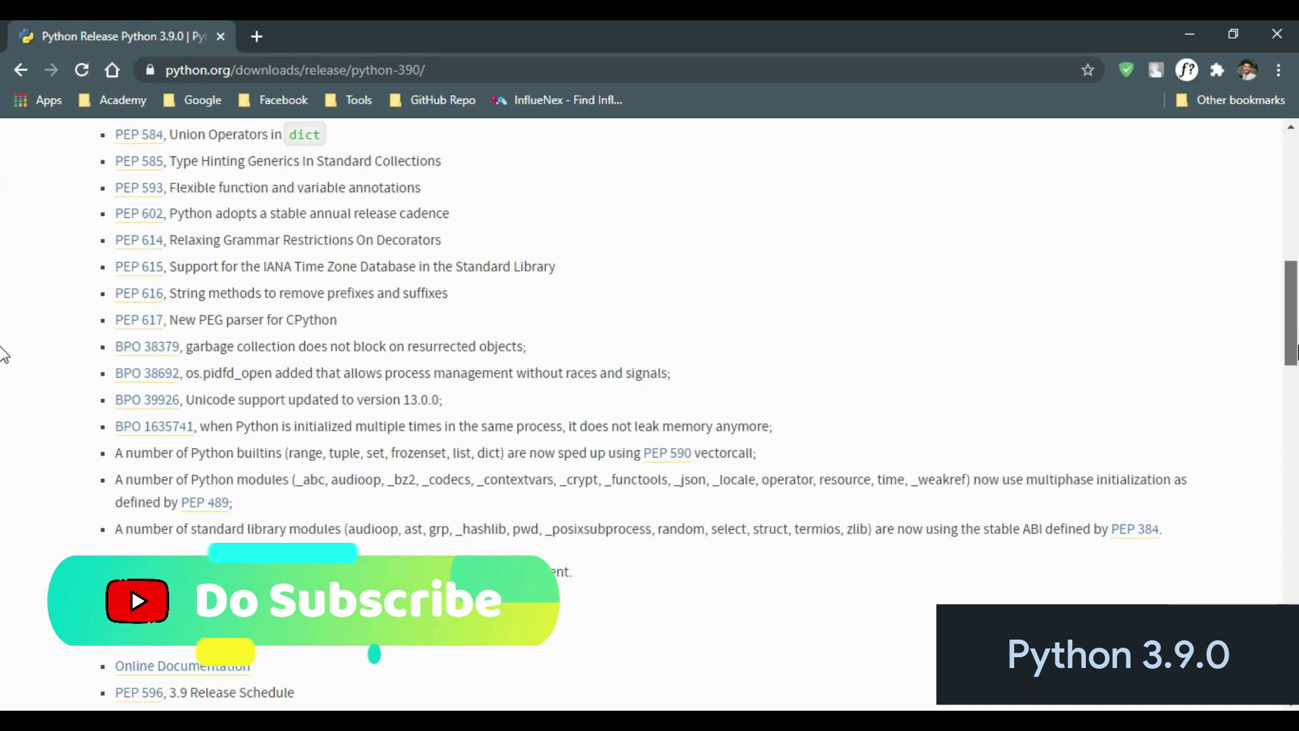
{"action": "scroll", "coordinate": [3, 444], "scroll_direction": "down", "scroll_amount": 9}
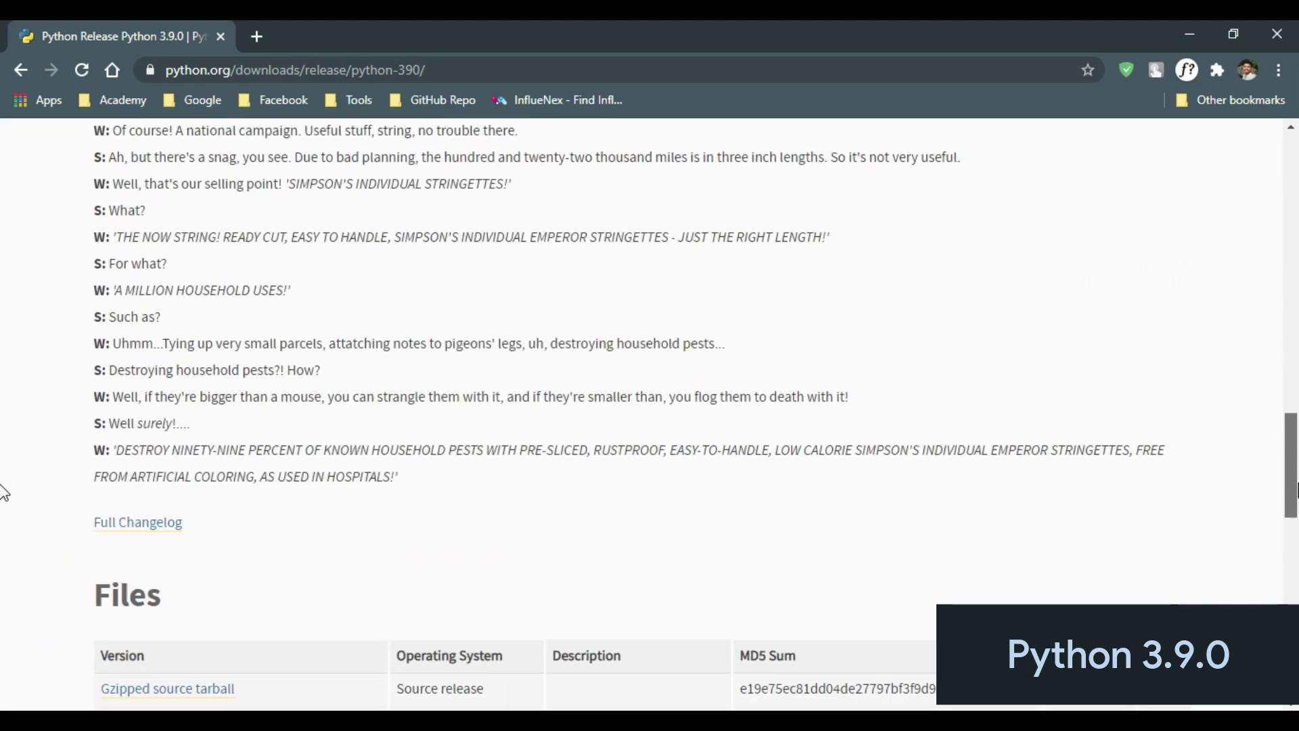
{"action": "scroll", "coordinate": [3, 556], "scroll_direction": "down", "scroll_amount": 2}
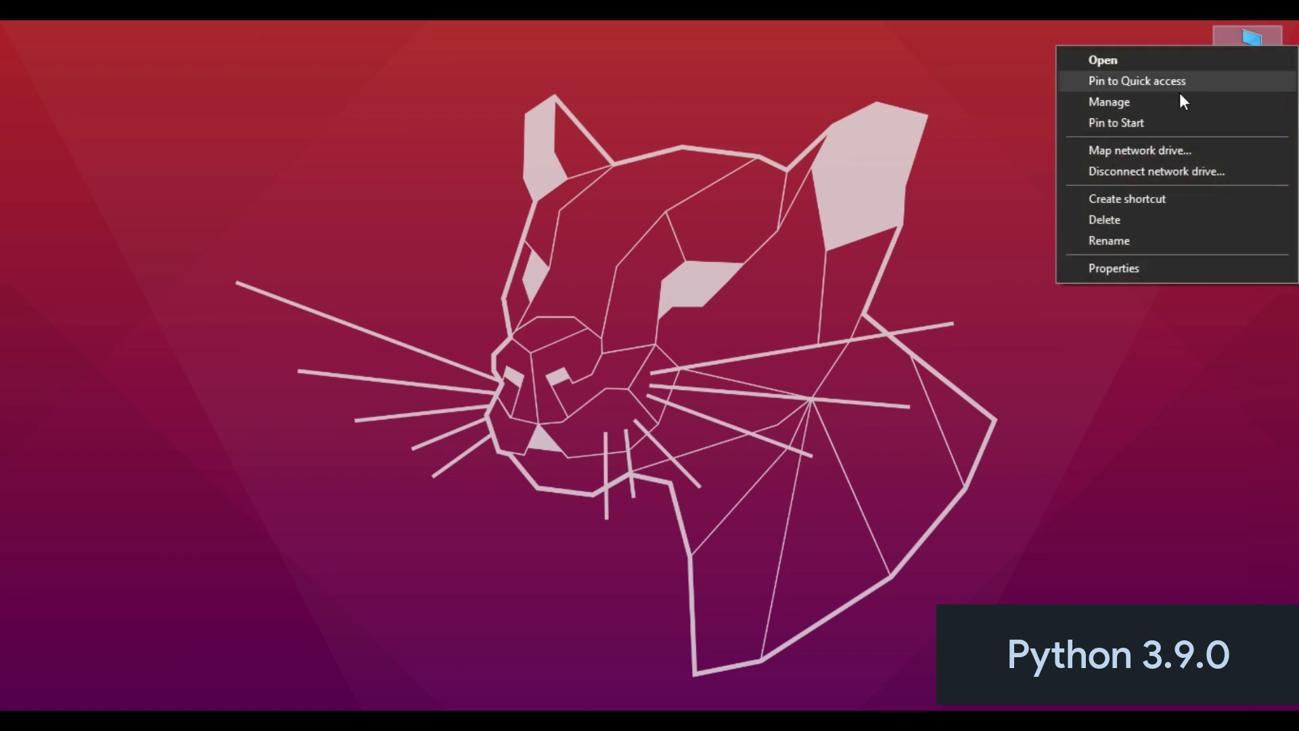
- Confirm in This PC's system properties that Windows is 64-bit, then close the System window
{"action": "left_click", "coordinate": [1160, 270]}
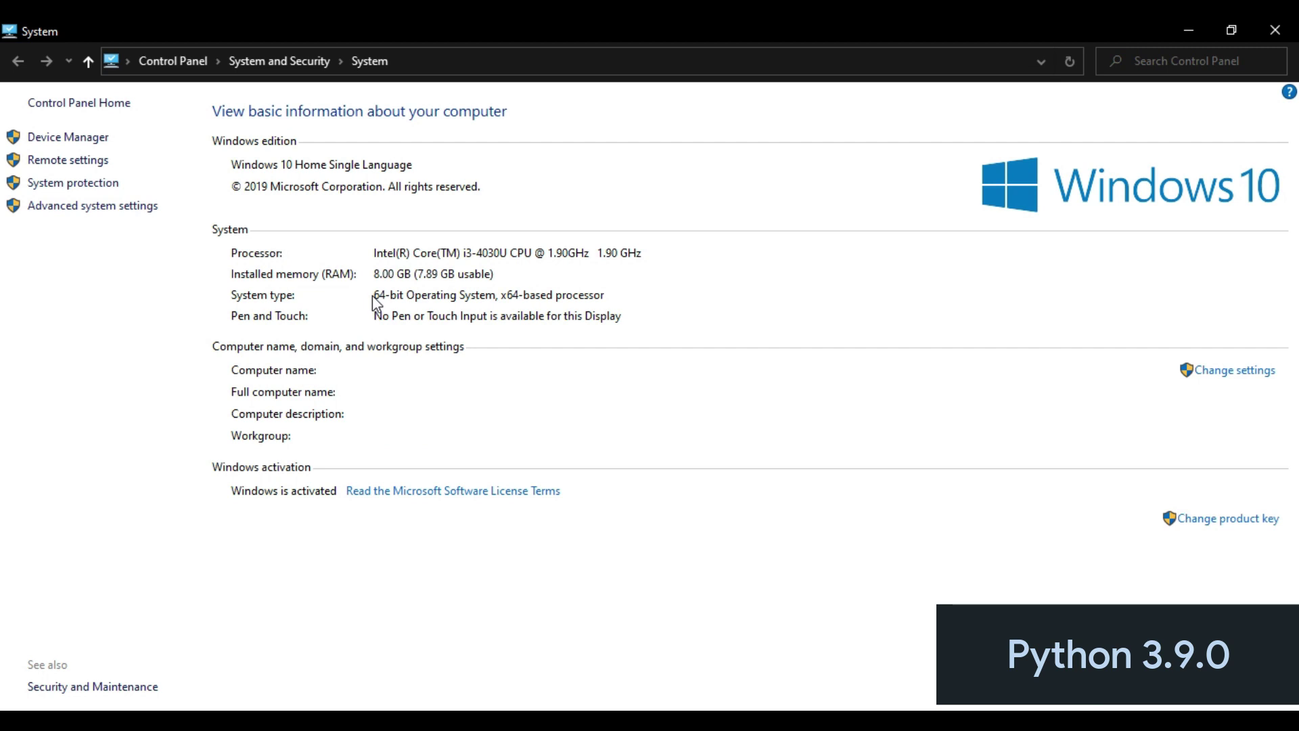
{"action": "left_click", "coordinate": [1262, 30]}
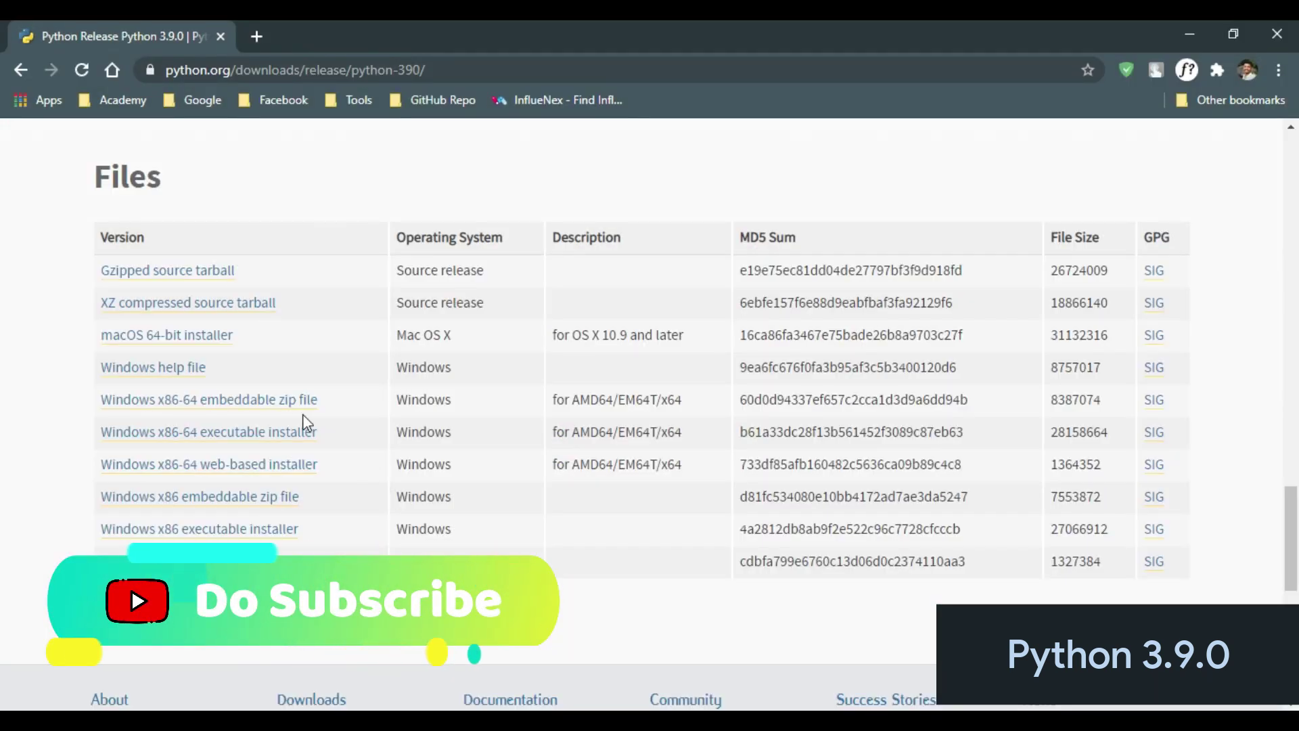
- Save the Windows x86-64 executable installer into Downloads\Application\Programming and view Chrome's Downloads list
{"action": "left_click", "coordinate": [276, 436]}
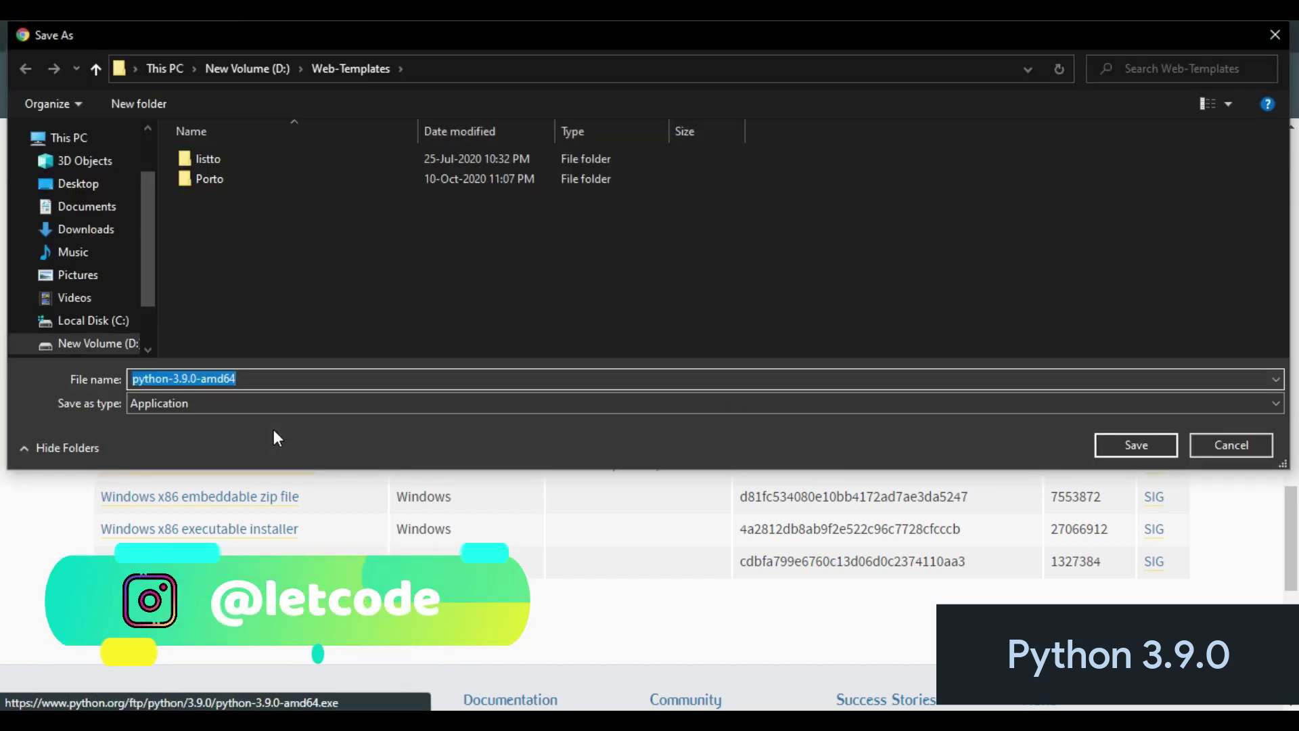
{"action": "left_click", "coordinate": [124, 229]}
{"action": "double_click", "coordinate": [339, 183]}
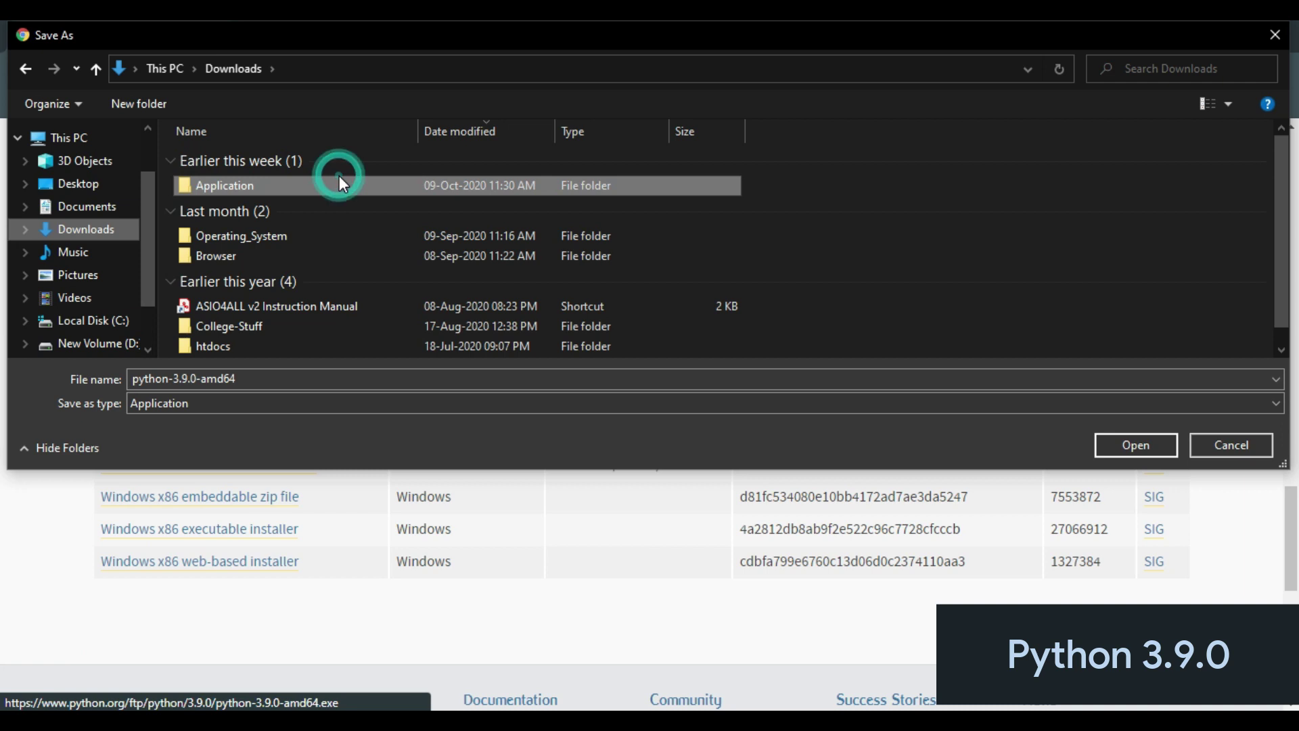
{"action": "double_click", "coordinate": [339, 161]}
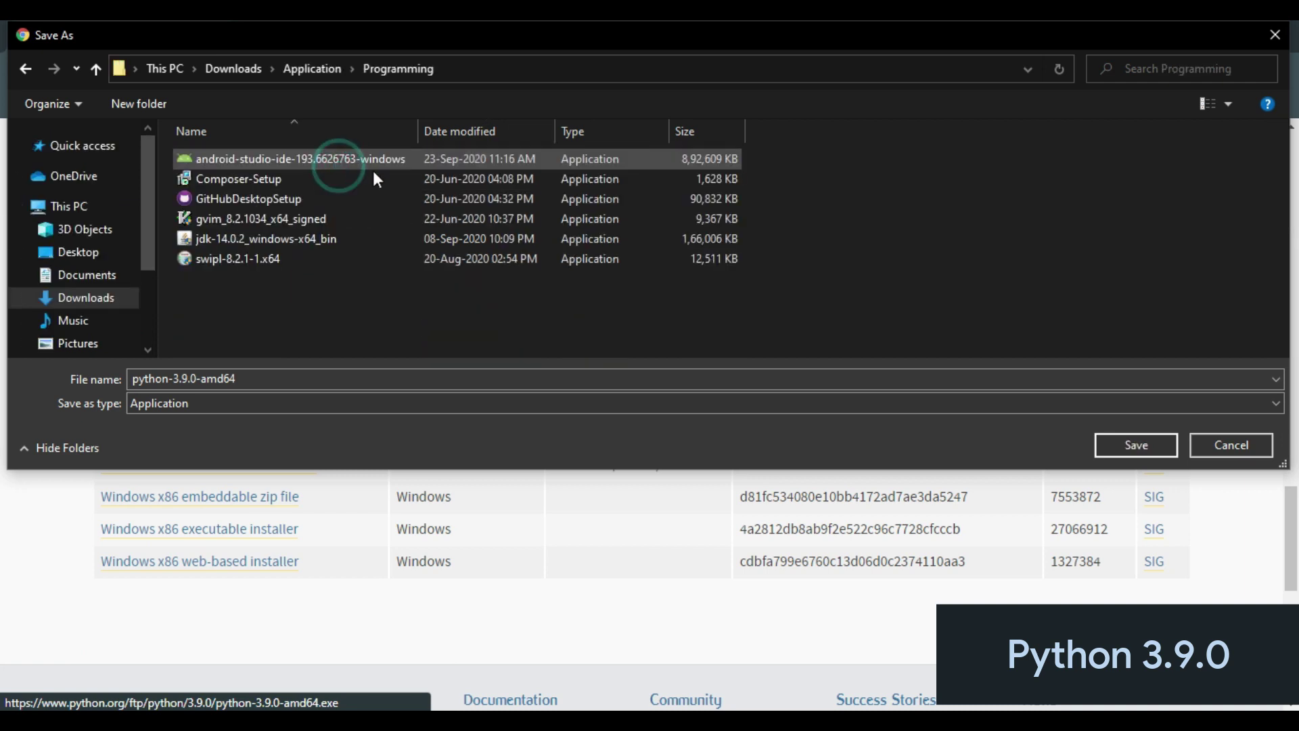
{"action": "left_click", "coordinate": [1137, 448]}
{"action": "key", "text": "ctrl+j"}
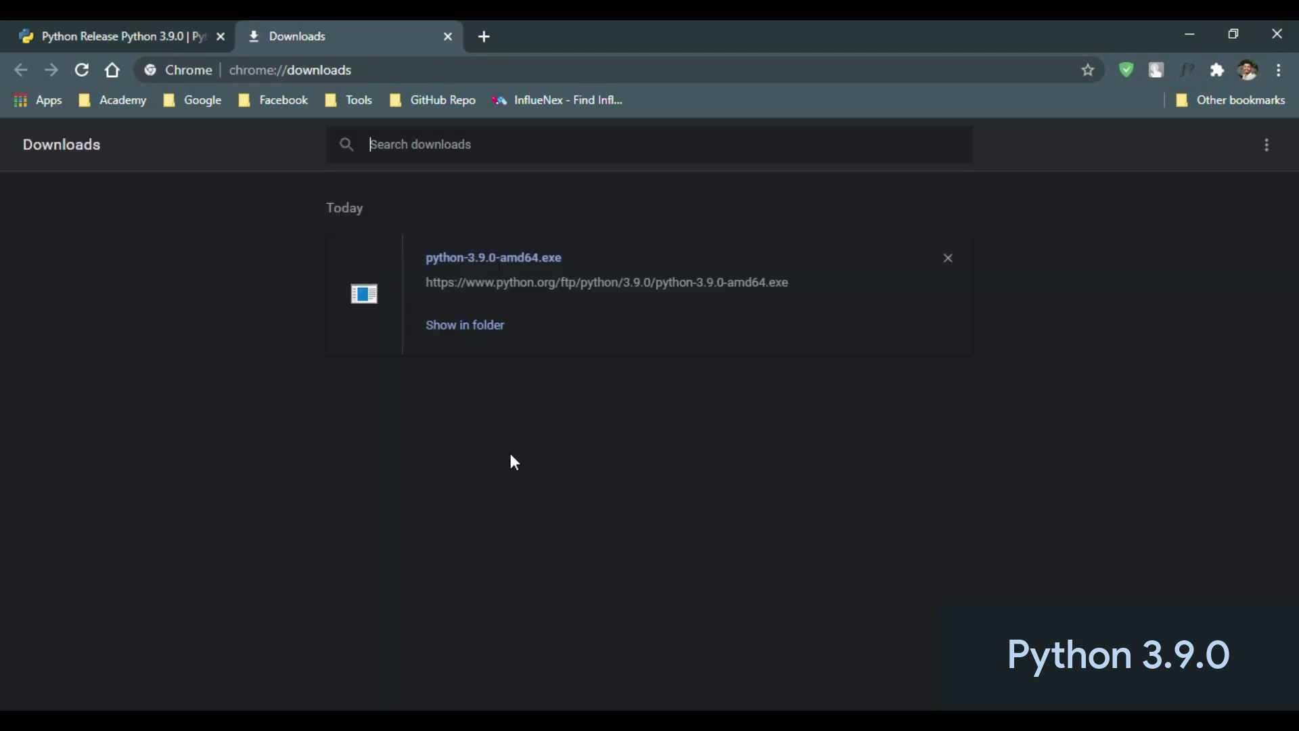
- Reveal the downloaded python-3.9.0-amd64.exe in File Explorer's Programming folder
{"action": "left_click", "coordinate": [466, 326]}
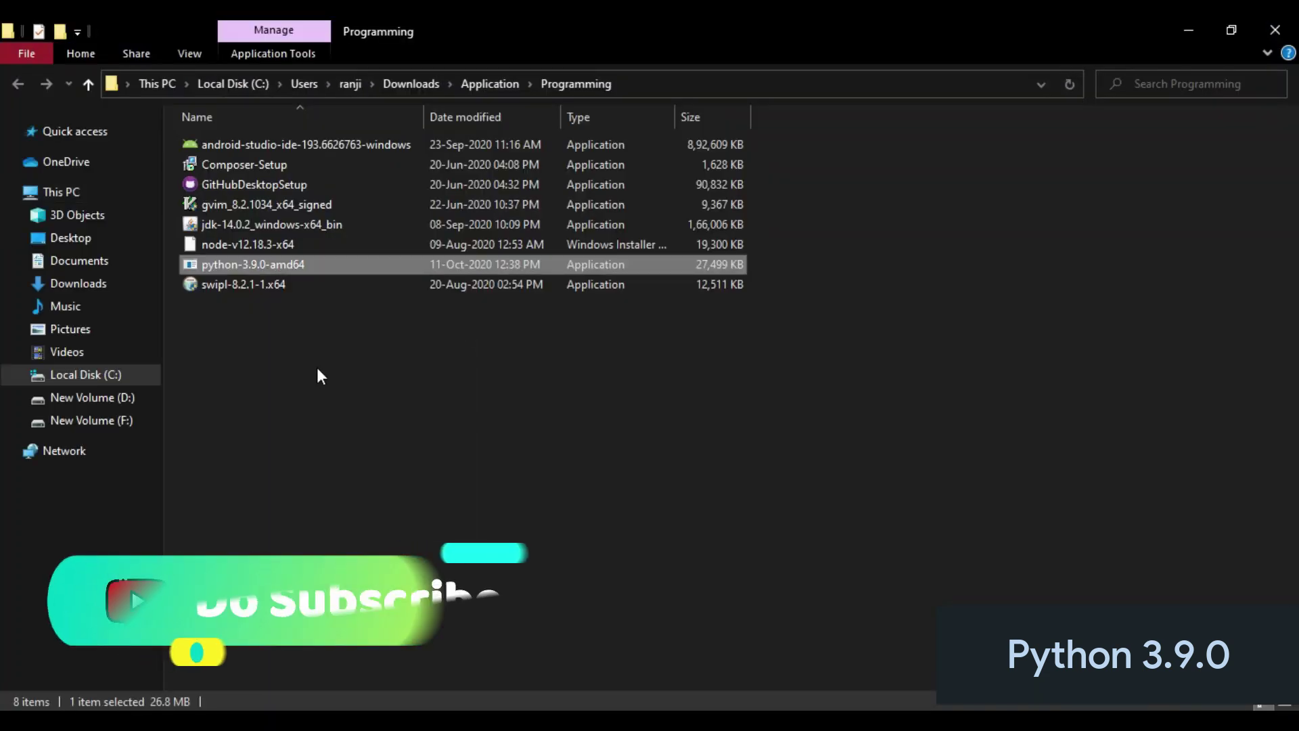
- Run python-3.9.0-amd64 with 'Add Python 3.9 to PATH' ticked, Install Now, then close setup
{"action": "double_click", "coordinate": [294, 263]}
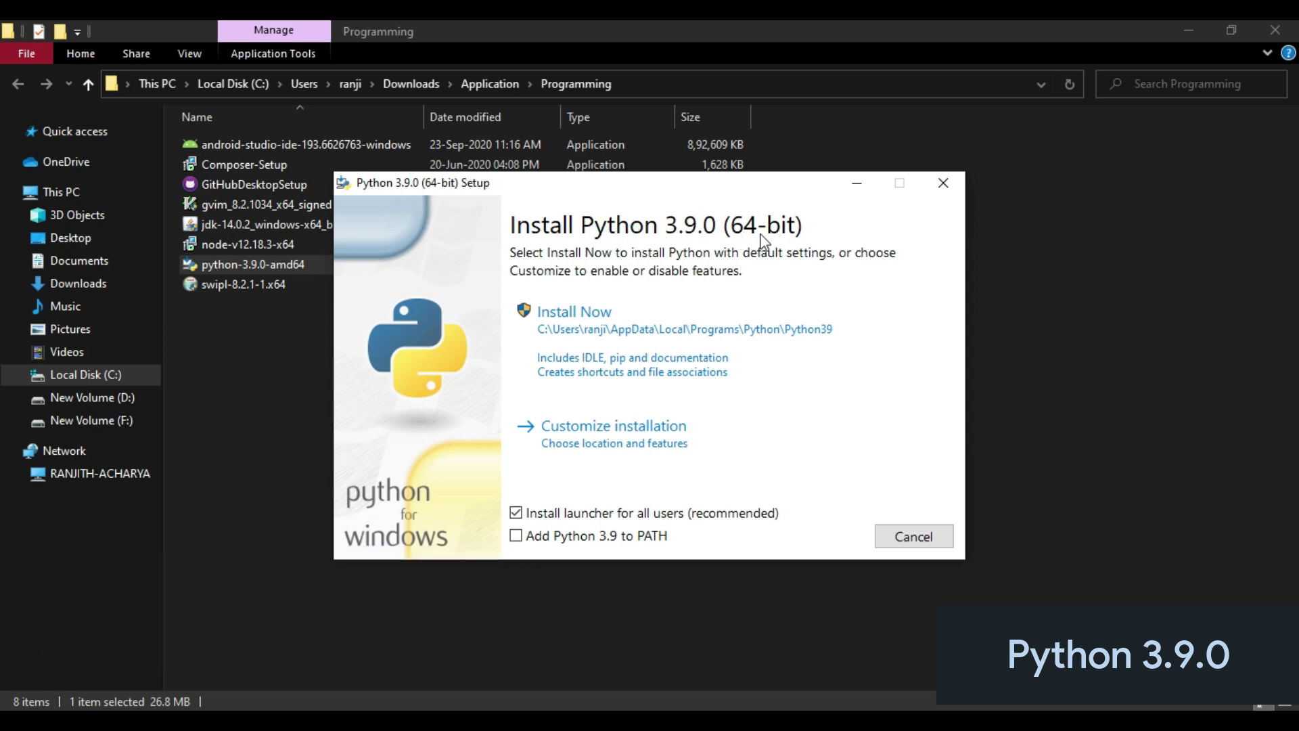
{"action": "left_click", "coordinate": [516, 536]}
{"action": "left_click", "coordinate": [648, 367]}
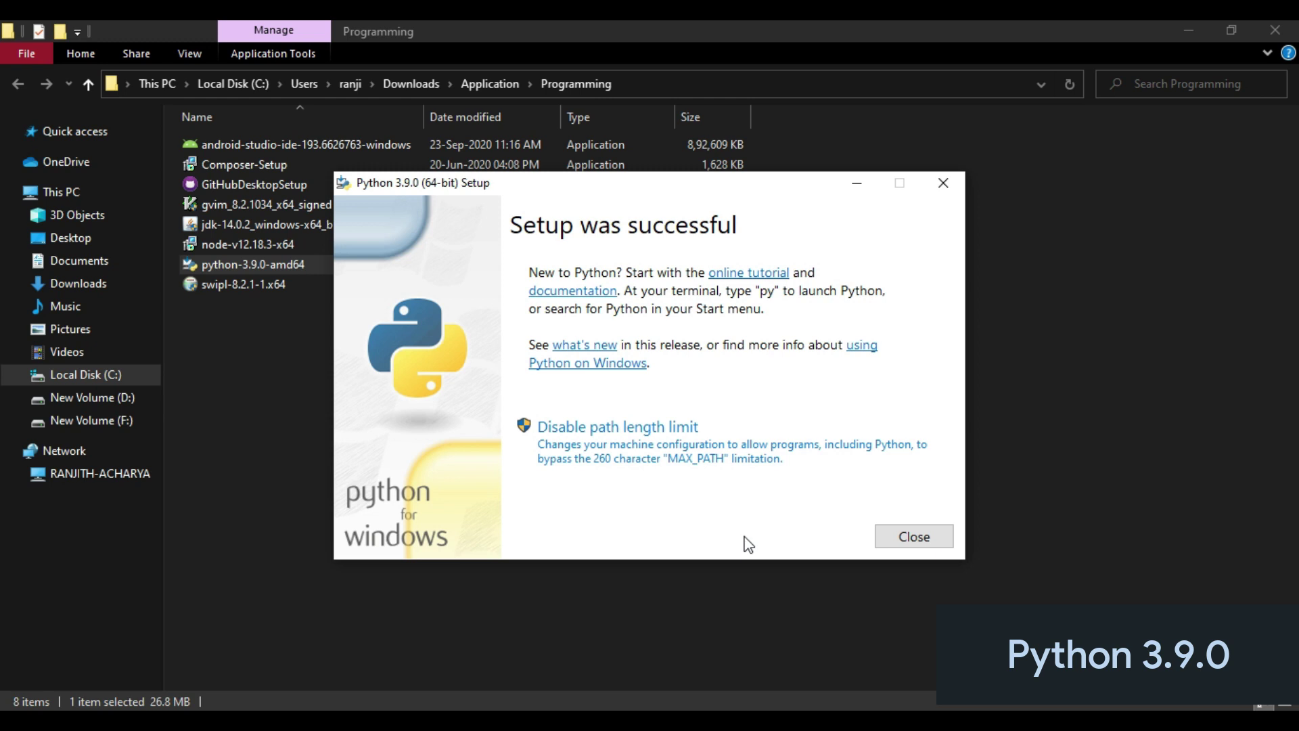
{"action": "left_click", "coordinate": [882, 538]}
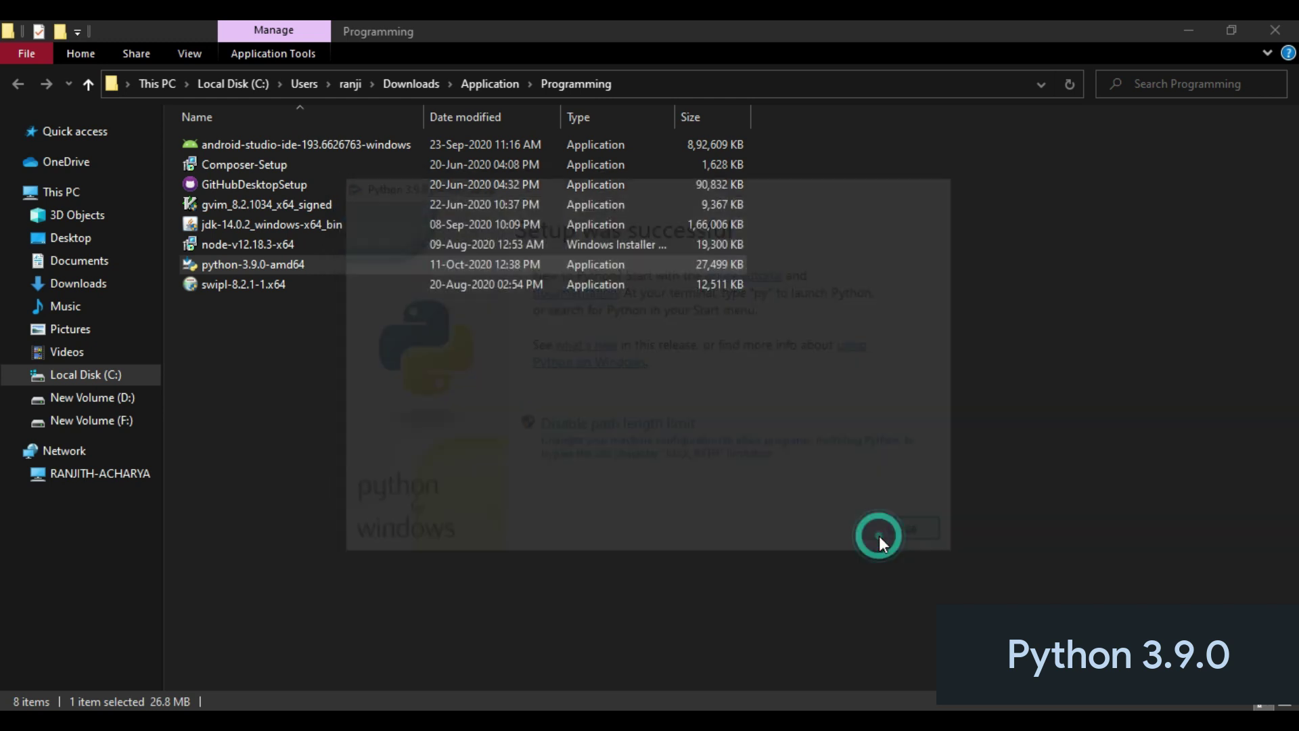
- Minimize Explorer and Chrome, then run python --version in Command Prompt to see 3.9.0
{"action": "left_click", "coordinate": [1199, 25]}
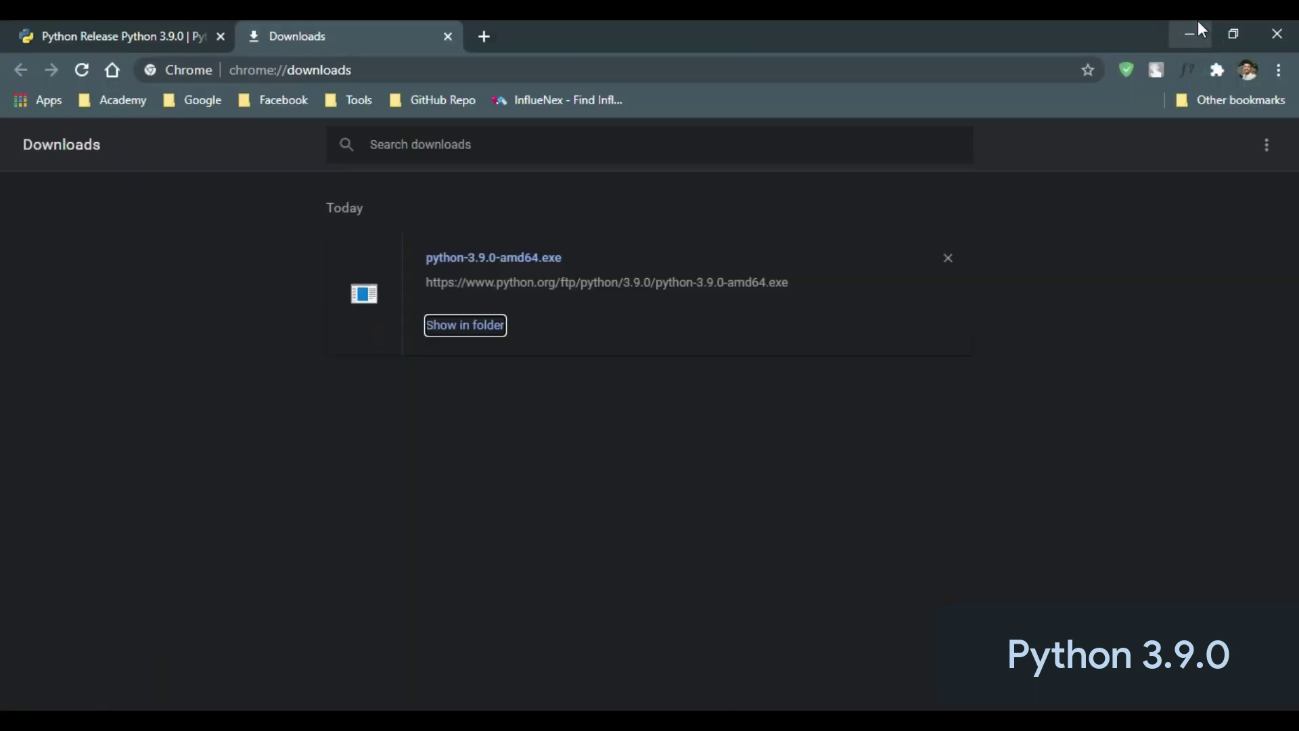
{"action": "left_click", "coordinate": [1199, 24]}
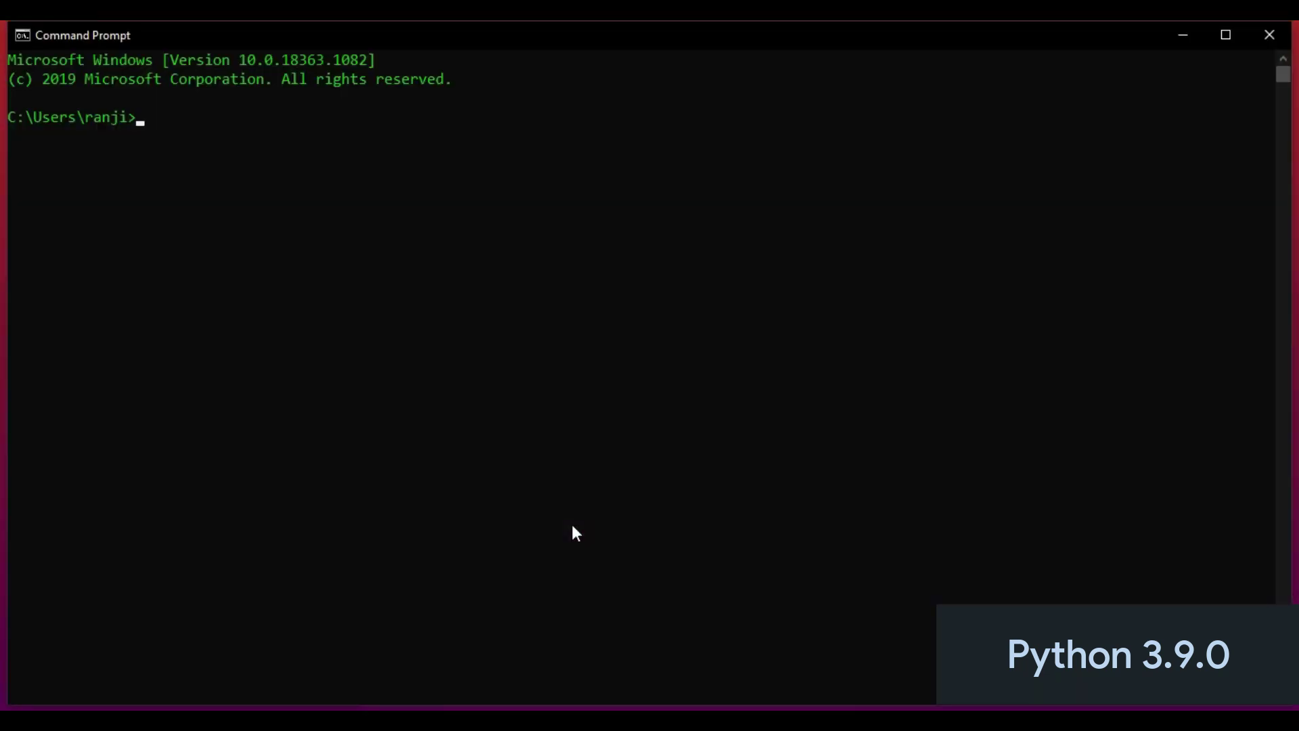
{"action": "type", "text": "hon "}
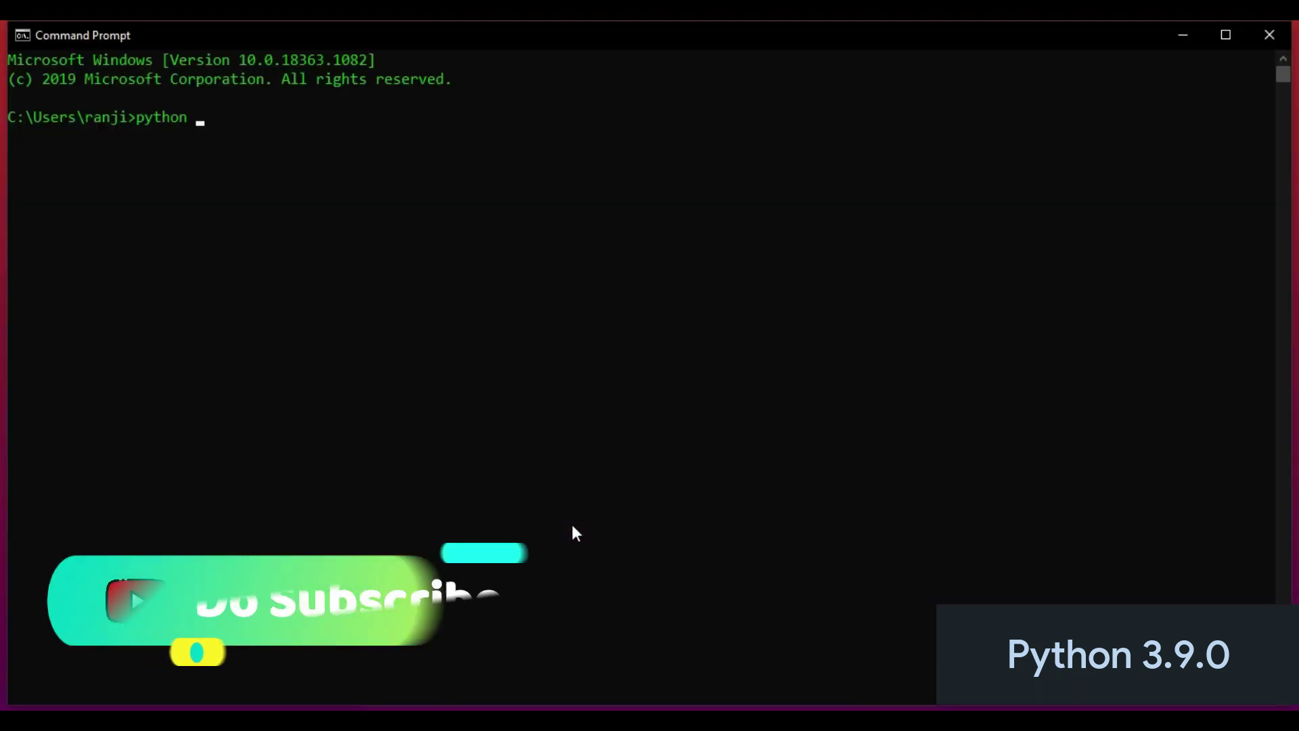
{"action": "type", "text": "--version"}
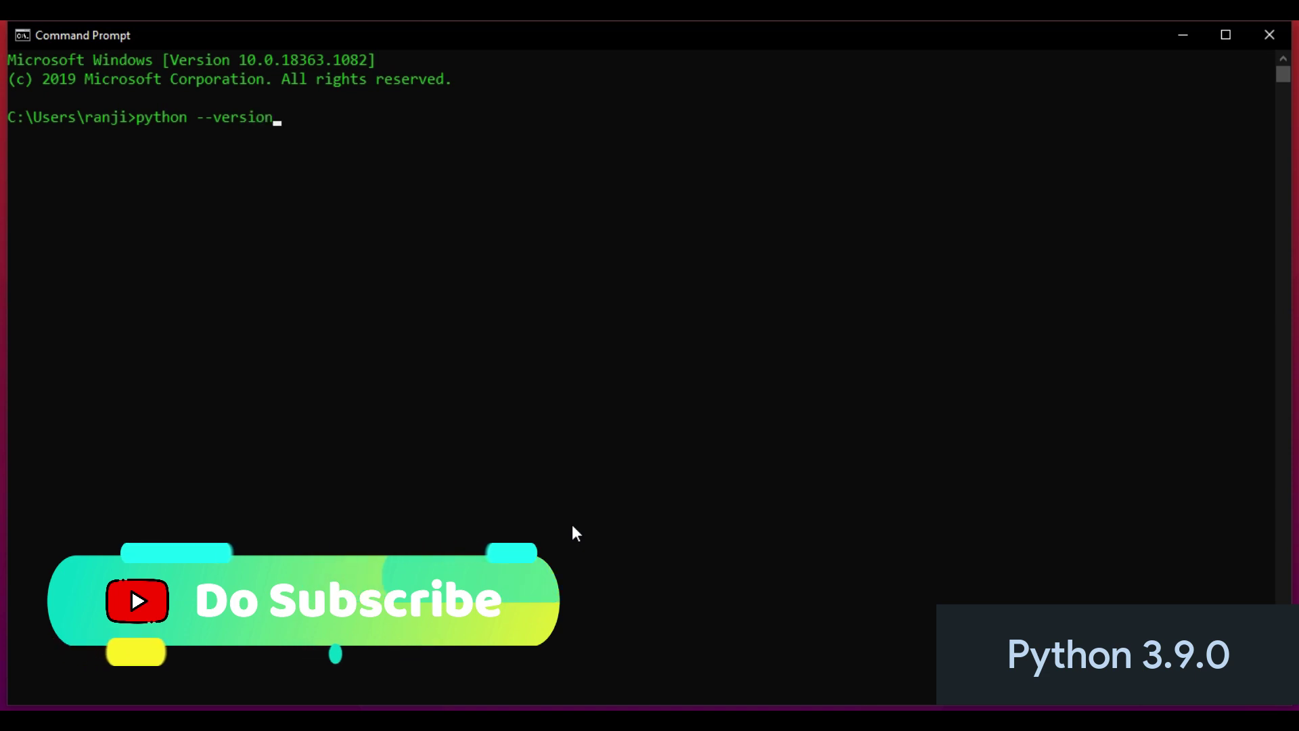
{"action": "key", "text": "Return"}
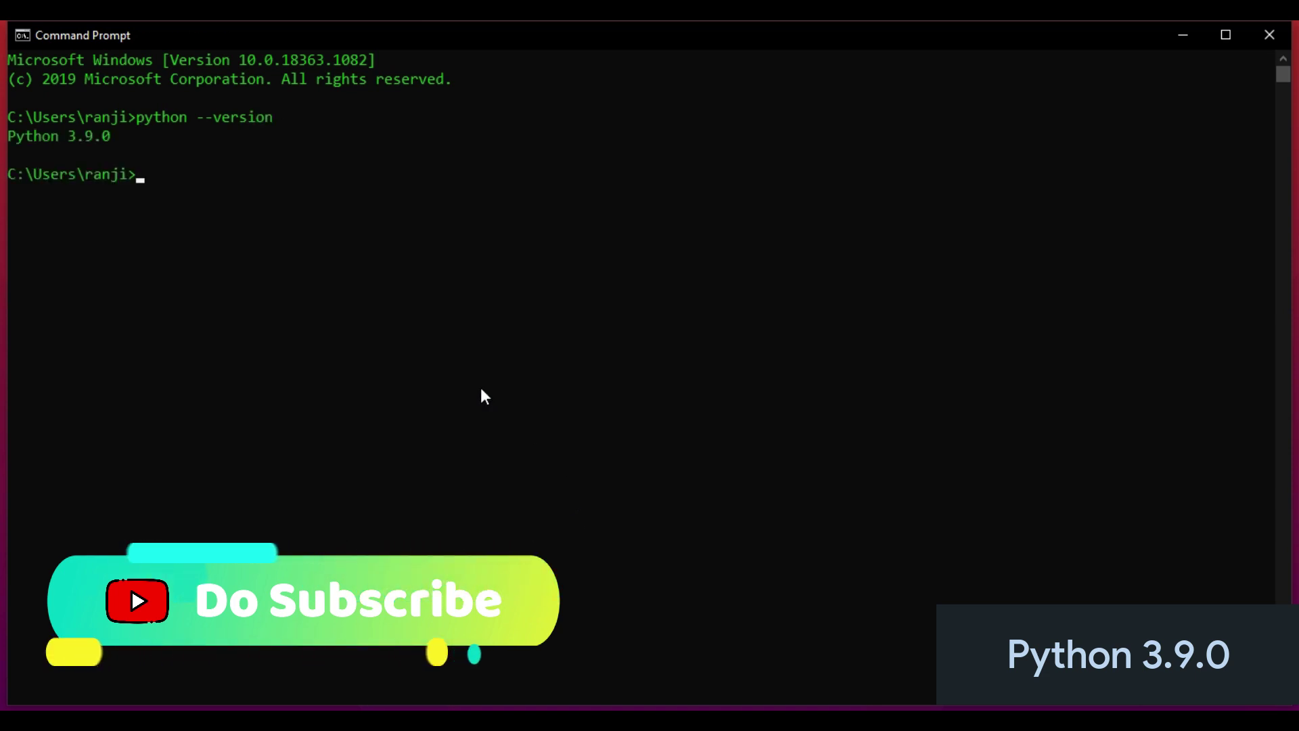
{"action": "left_click_drag", "start_coordinate": [67, 136], "coordinate": [128, 136]}
{"action": "left_click", "coordinate": [167, 175]}
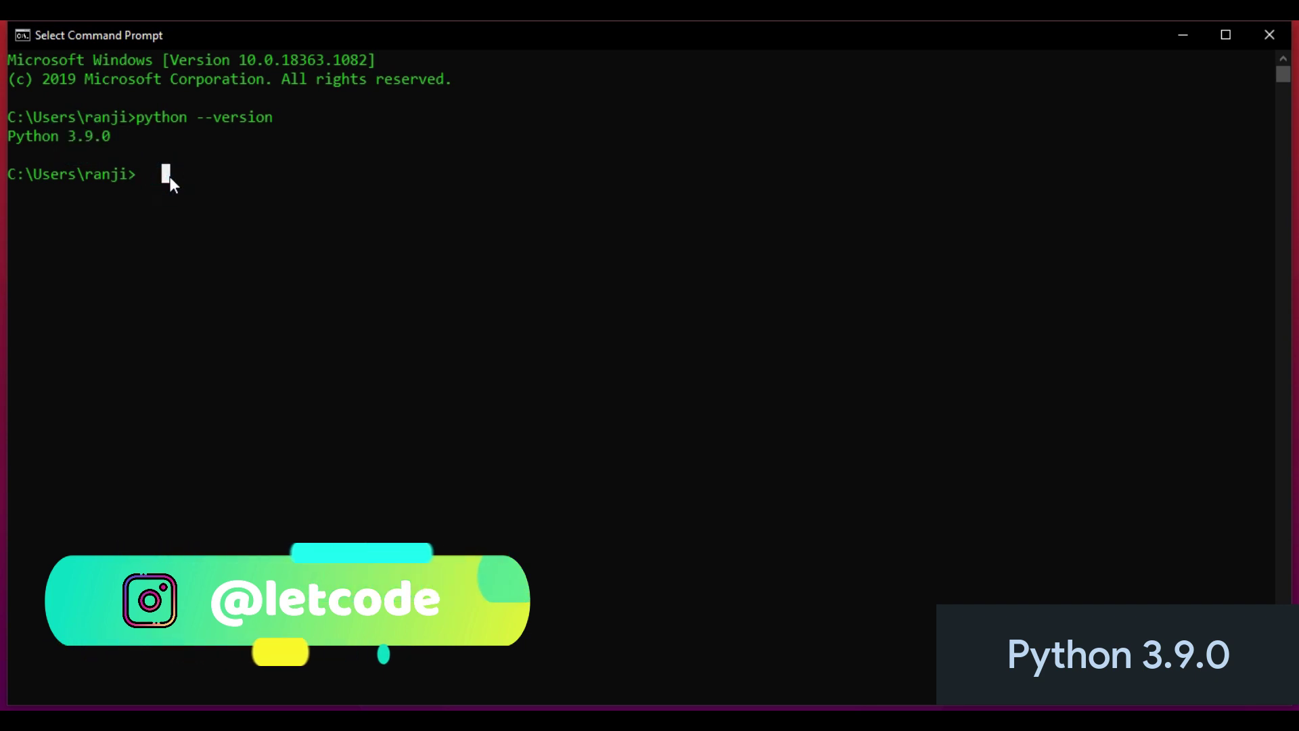
- Start the python interpreter, run print("Hello"), then exit() back to the prompt
{"action": "type", "text": "pytho"}
{"action": "type", "text": "n"}
{"action": "key", "text": "Return"}
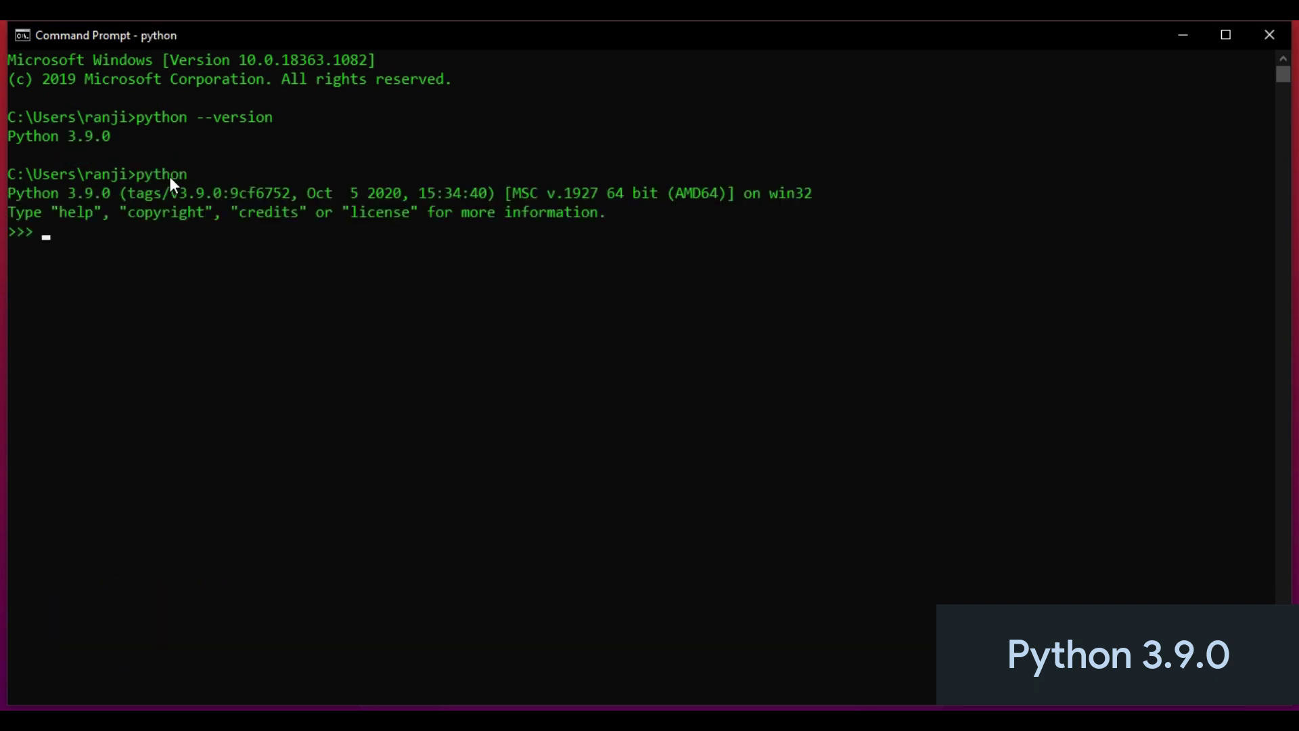
{"action": "type", "text": "pri"}
{"action": "key", "text": "BackSpace"}
{"action": "type", "text": "int(\")"}
{"action": "key", "text": "Left"}
{"action": "type", "text": "ello\")"}
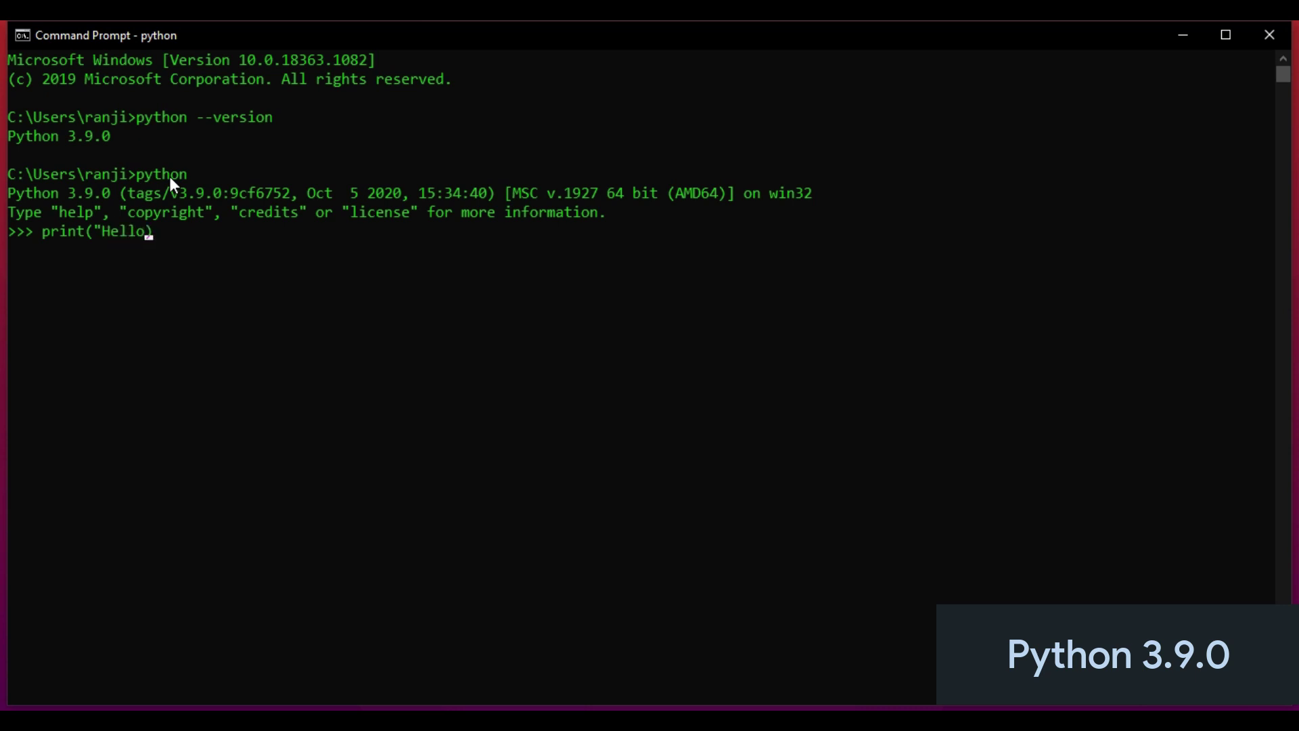
{"action": "key", "text": "Return"}
{"action": "type", "text": "exit()"}
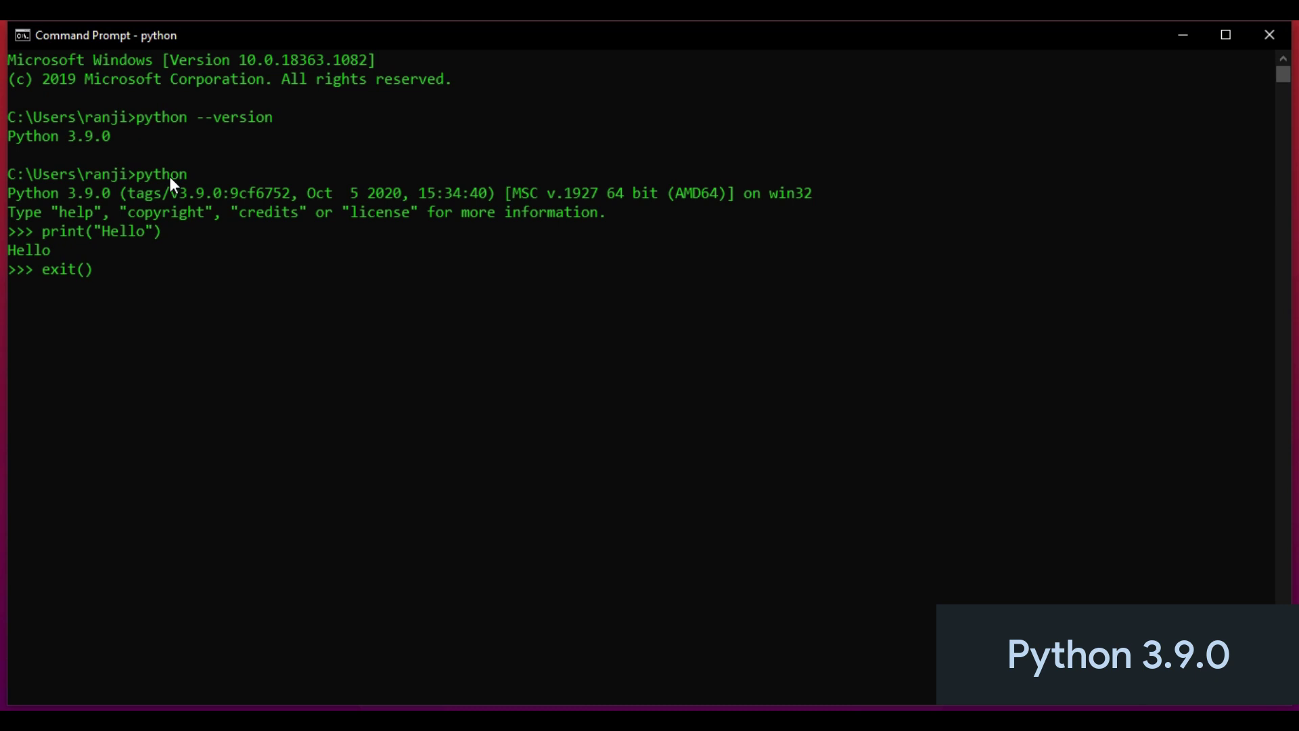
{"action": "key", "text": "Return"}
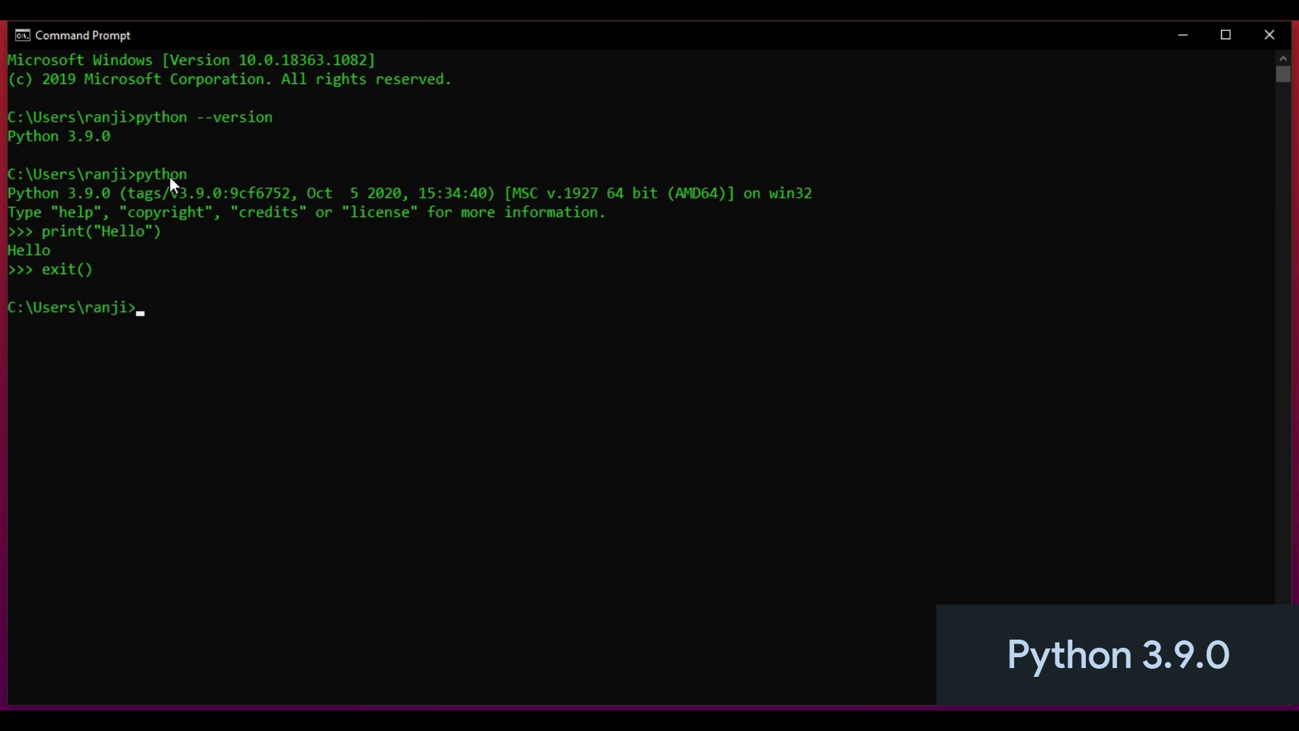